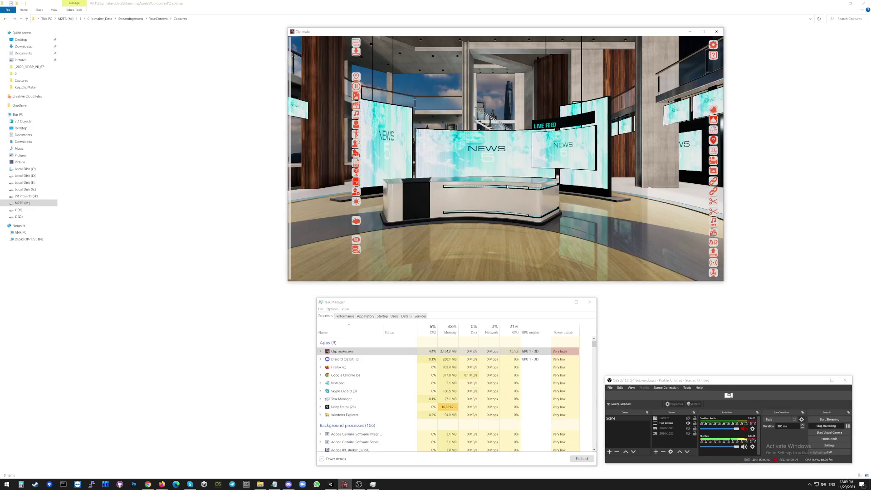
# Bring up the settings menu with Escape, showing recording, camera and performance options
pyautogui.press('Escape')
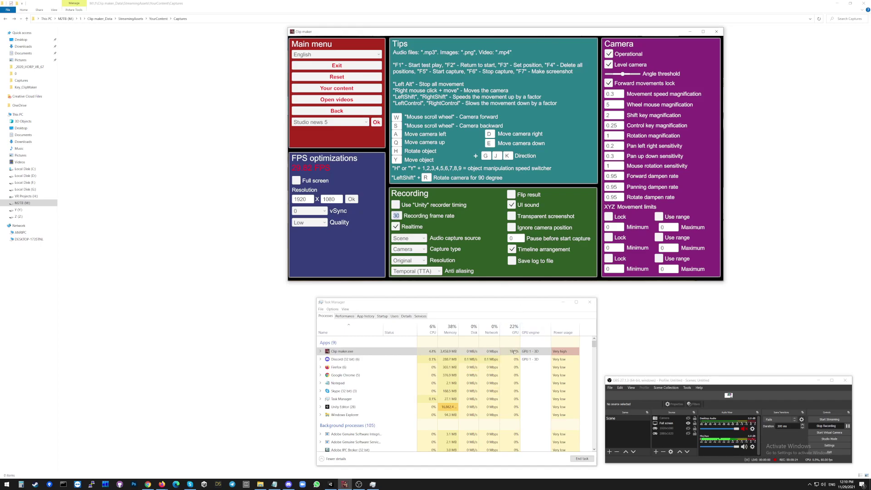
# With the recording frame rate at 99, check Clip maker's GPU load (about 25–30%) in Task Manager
pyautogui.click(392, 348)
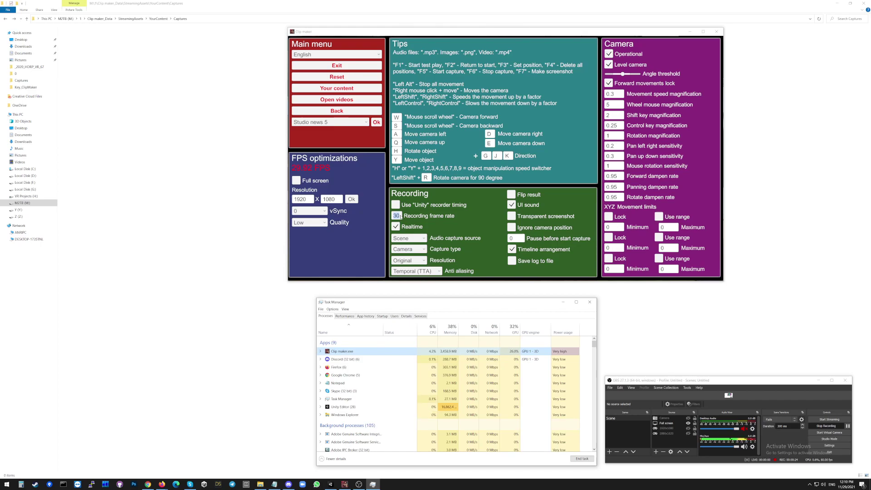
pyautogui.write('99')
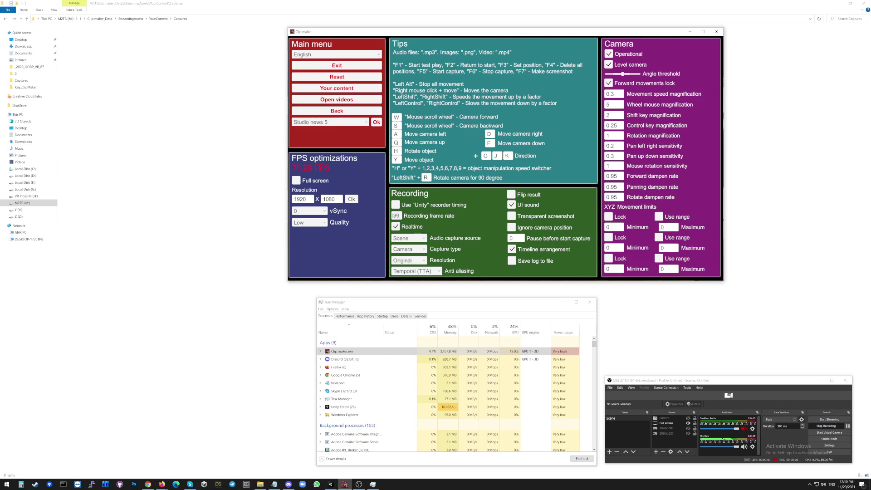
pyautogui.click(510, 353)
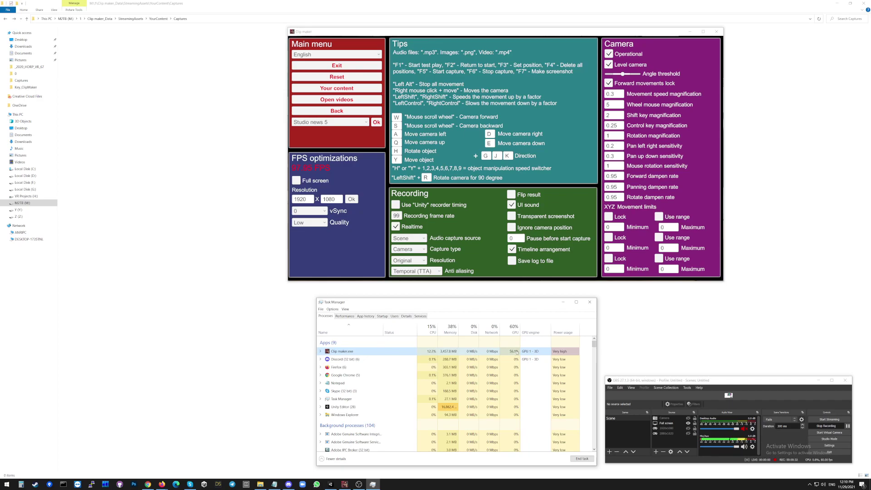
# Replace the recording frame rate with 1 and check Clip maker's GPU load (about 22%) in Task Manager
pyautogui.doubleClick(396, 216)
pyautogui.write('1')
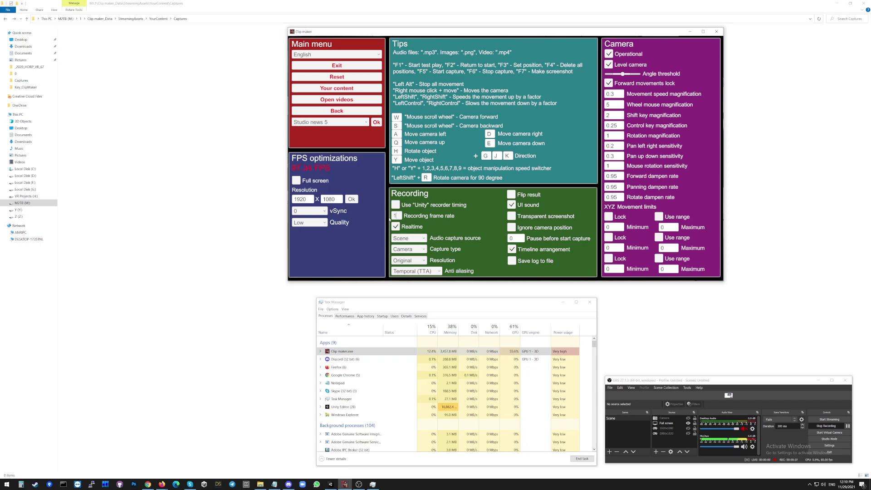
pyautogui.click(549, 351)
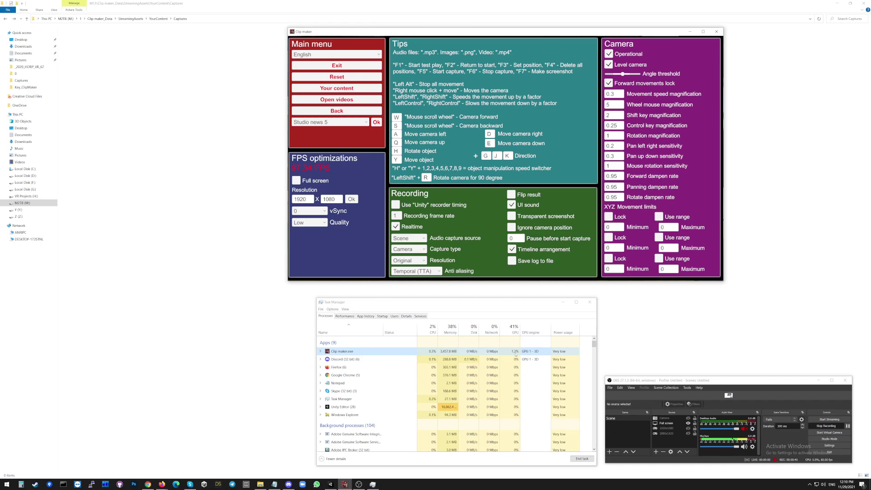
pyautogui.click(416, 238)
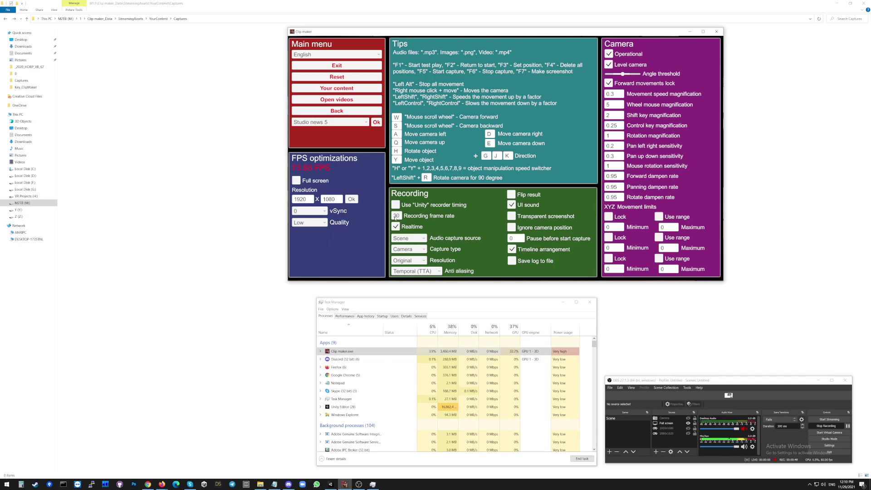
# With the frame rate back at 30, watch Clip maker's GPU load hold near 20% in Task Manager
pyautogui.click(514, 352)
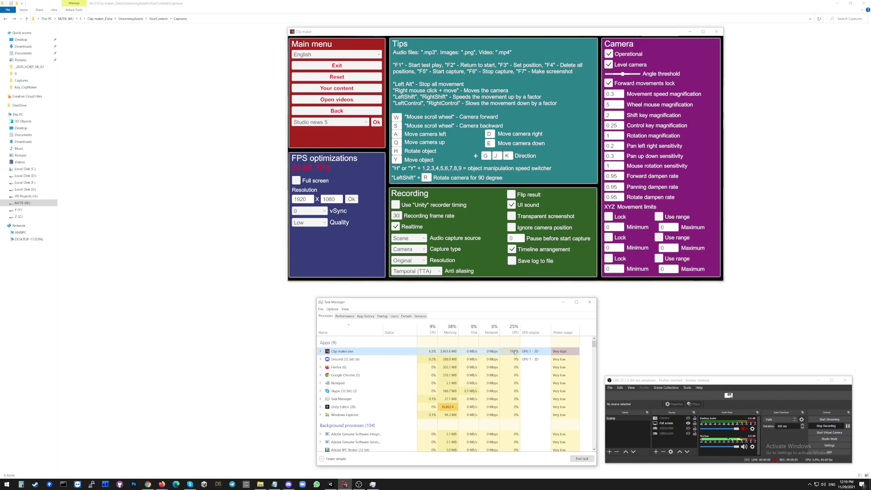